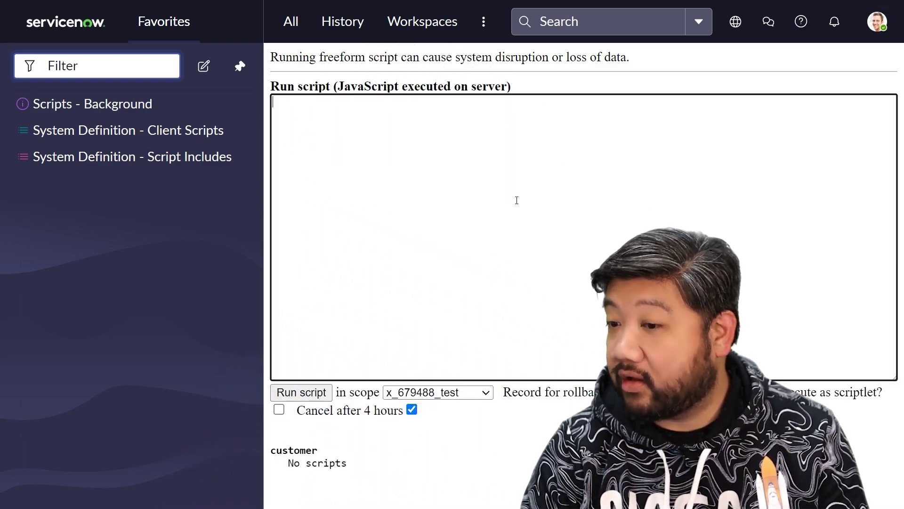
type("let logData = 'Error: 404. Error: 500. Error: 403.'")
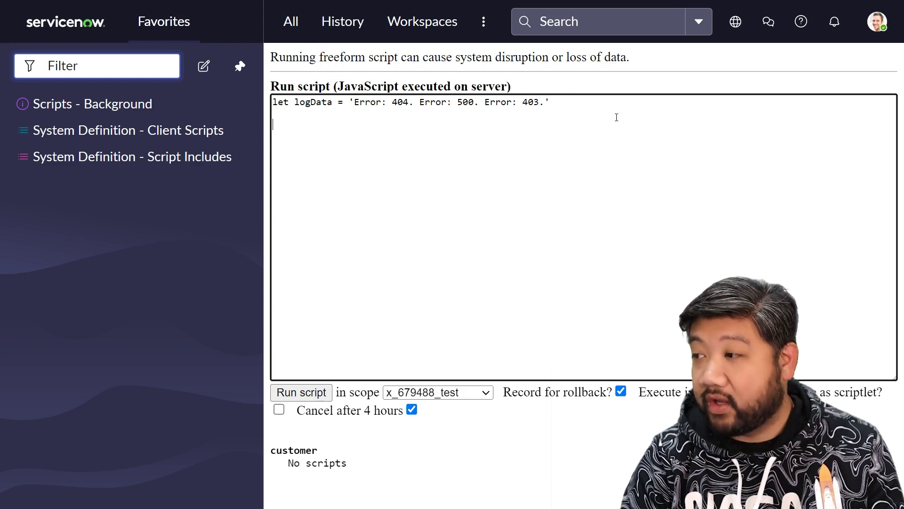
Add an Error regex pattern and a matchAll result, logged with gs.info(matches).
key("Return")
key("Return")
type("let ")
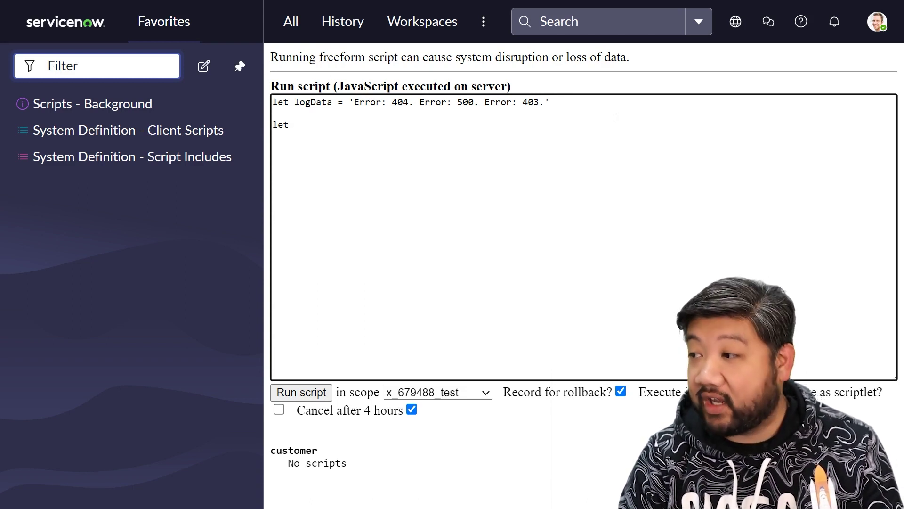
type("pattern = /")
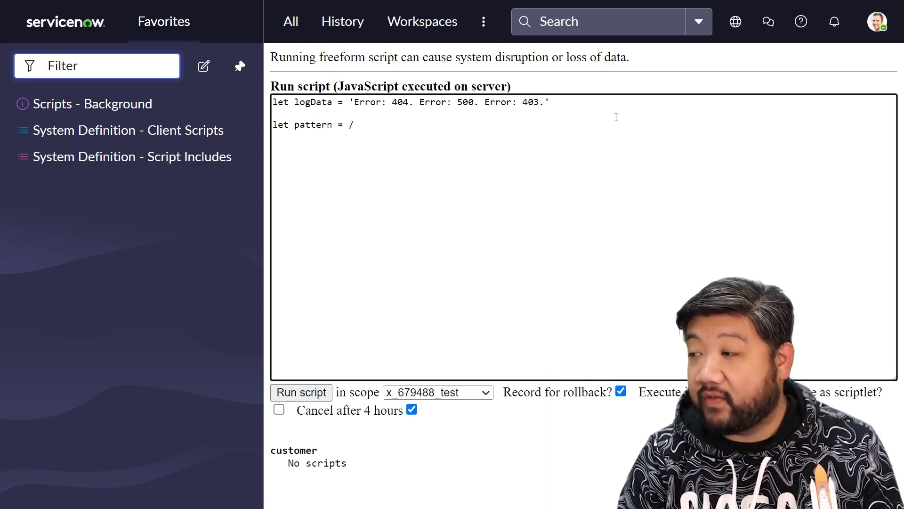
type("Error")
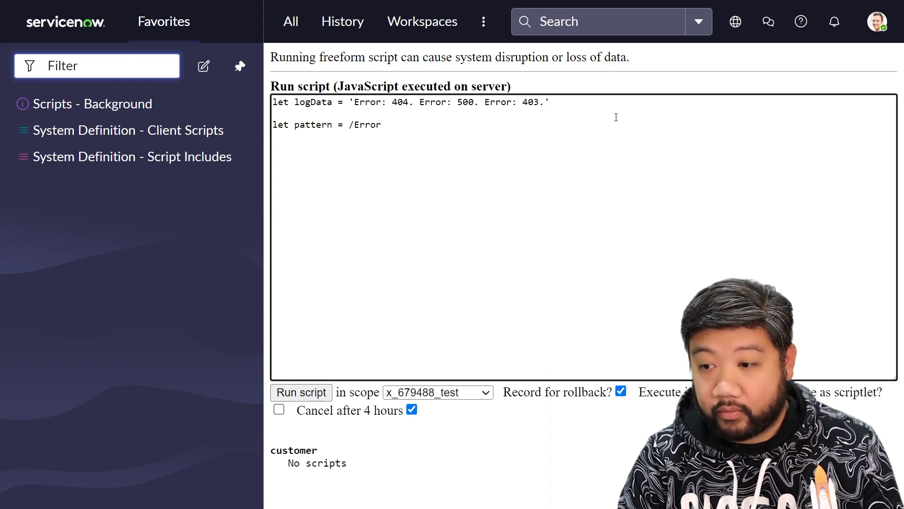
key("BackSpace")
key("BackSpace")
key("BackSpace")
key("BackSpace")
key("BackSpace")
key("BackSpace")
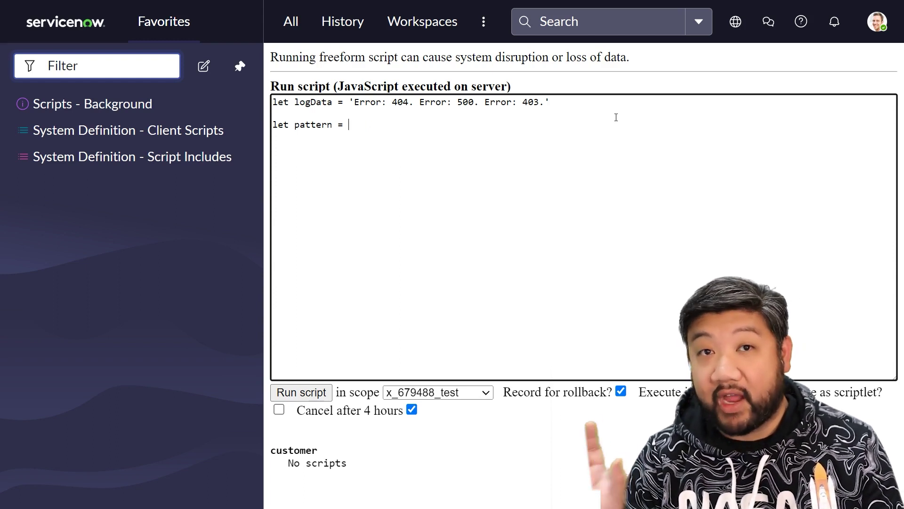
type("/Error (\\d+)")
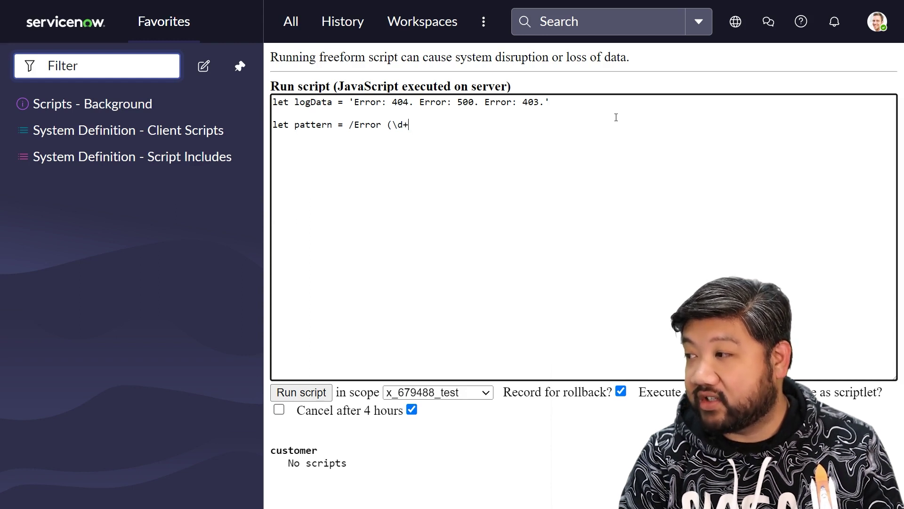
type("/g;")
key("Return")
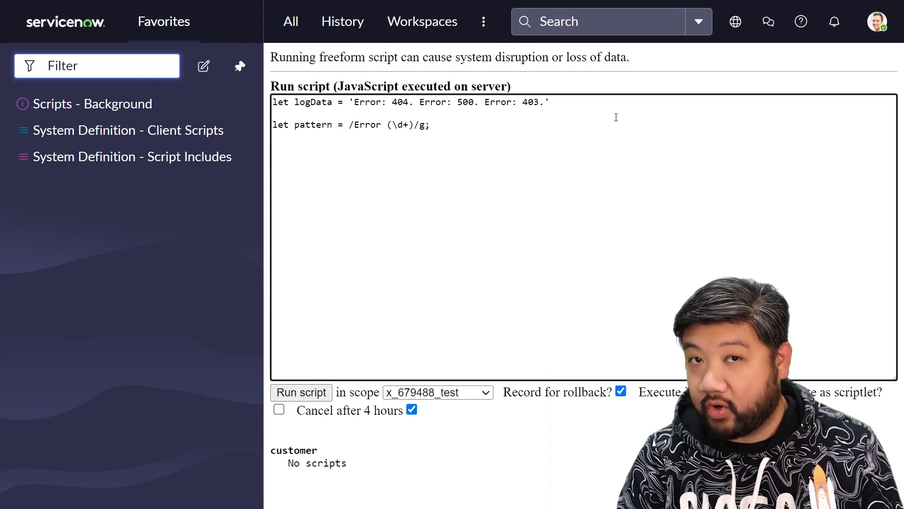
type("let matches ")
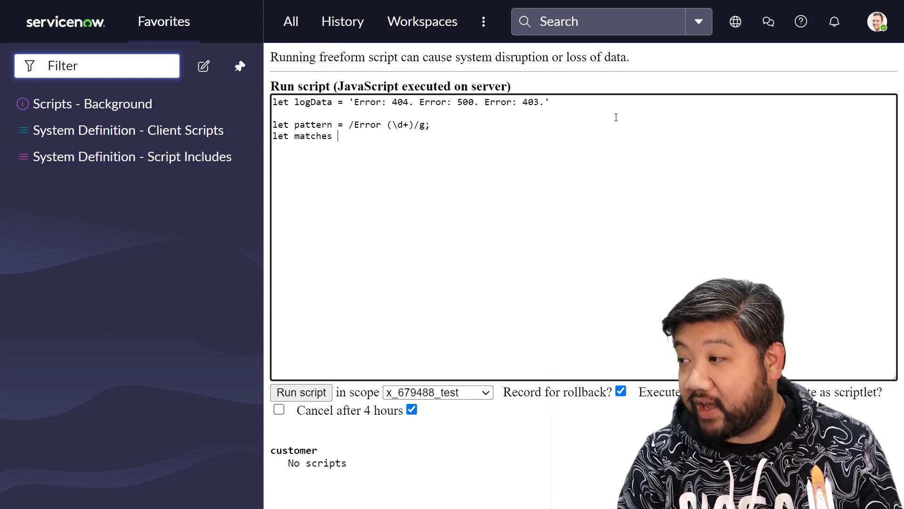
type("= logData.matchAll(pattern);  ")
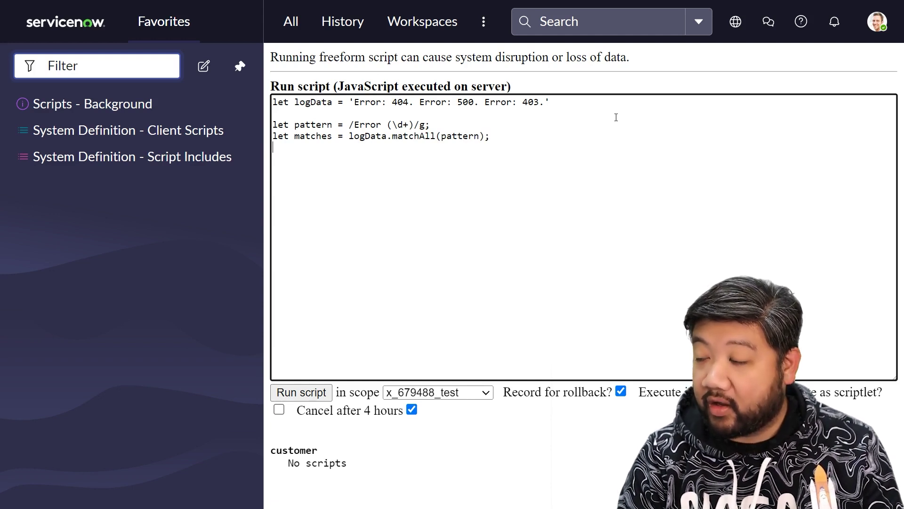
type("gs.info(matches);")
Run the script, which prints [object Object], and return to the editor.
key("Tab")
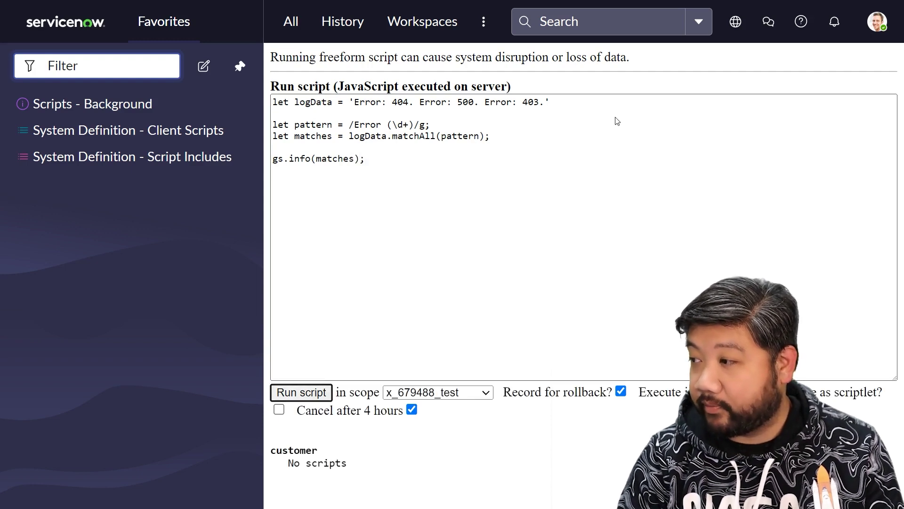
key("Return")
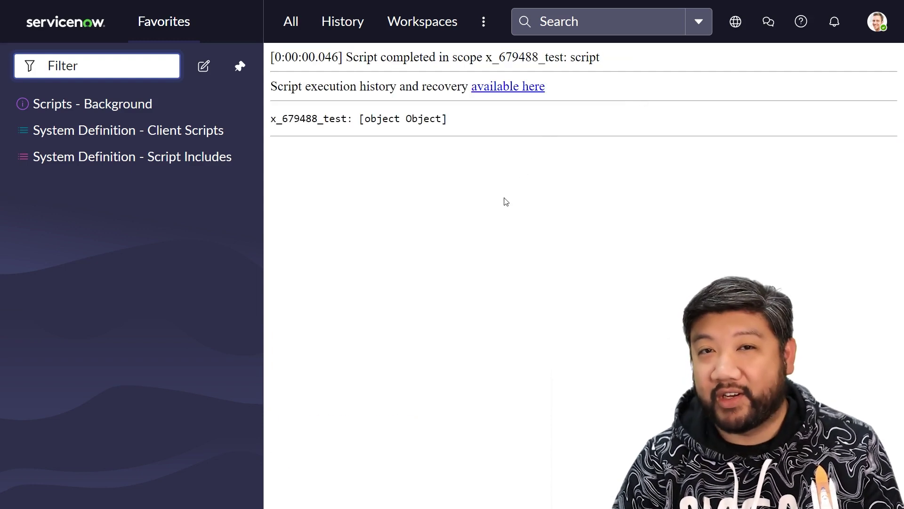
key("alt+Left")
Replace the gs.info(matches) line with a for...of loop logging match[1].
key("shift+Home")
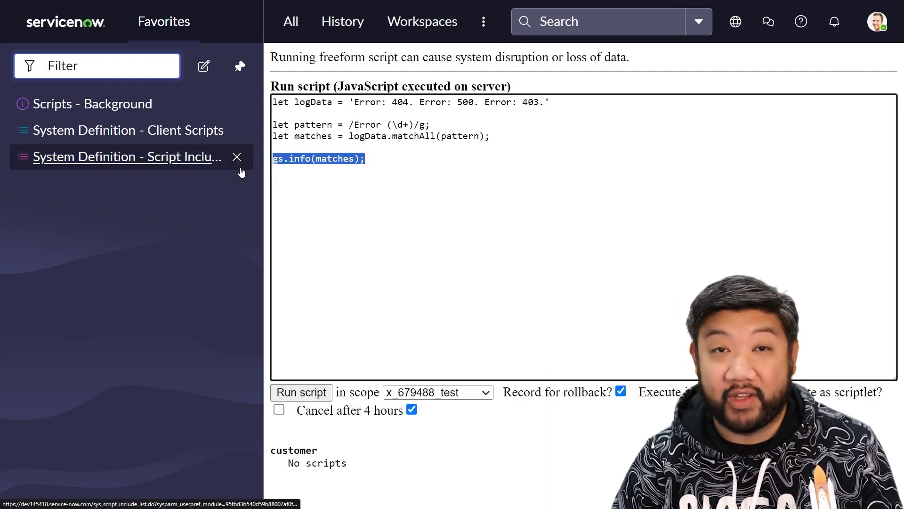
key("BackSpace")
type("for ")
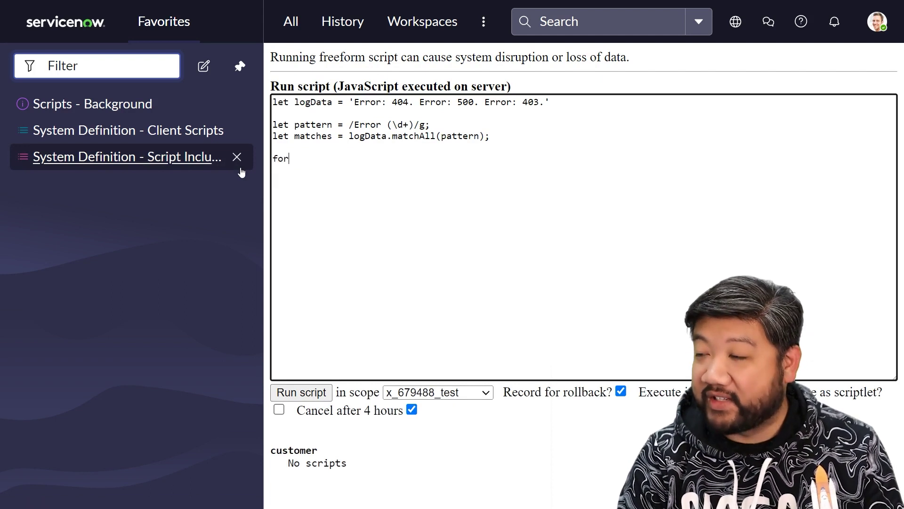
type("(let match of matches){")
key("Return")
type("gs.info('found error code: ' + match[1]")
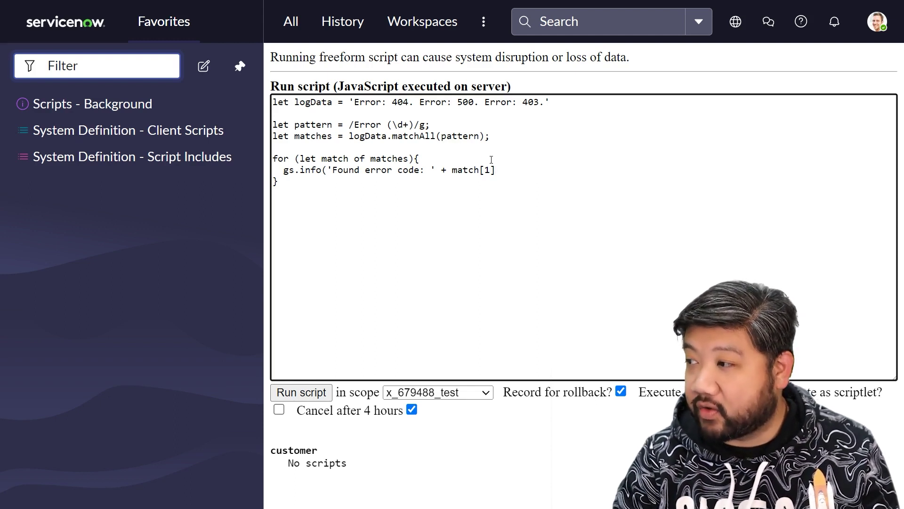
Change the pattern to Error: (\d+) and close the logging line with ');'.
left_click_drag(414, 125, 387, 124)
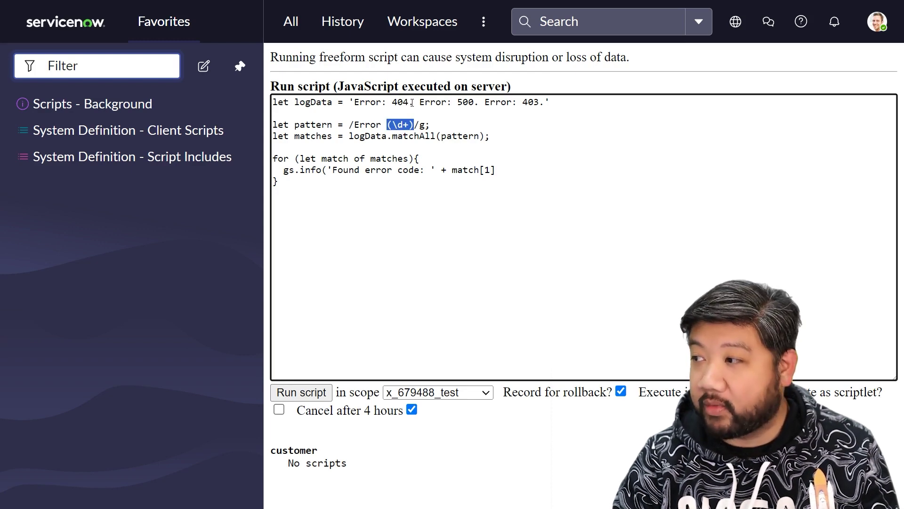
left_click_drag(409, 103, 393, 103)
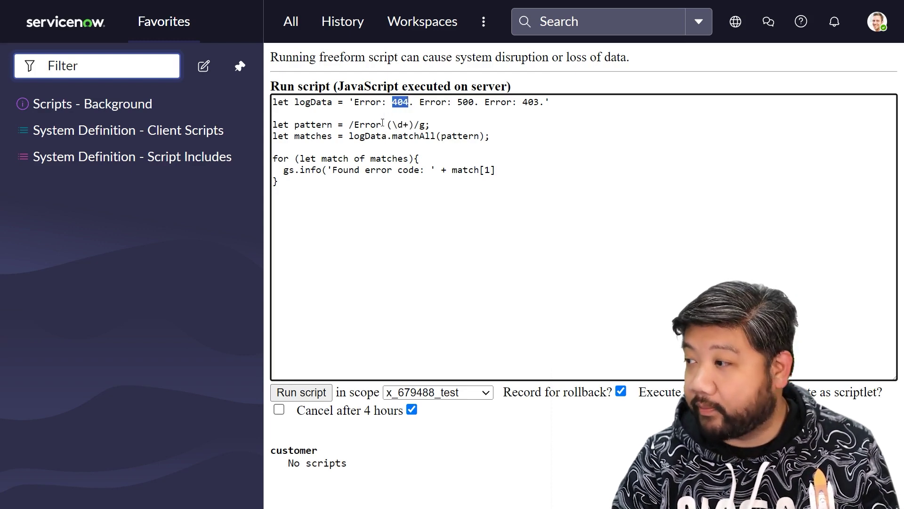
left_click(382, 124)
type(":")
left_click(556, 171)
type(");")
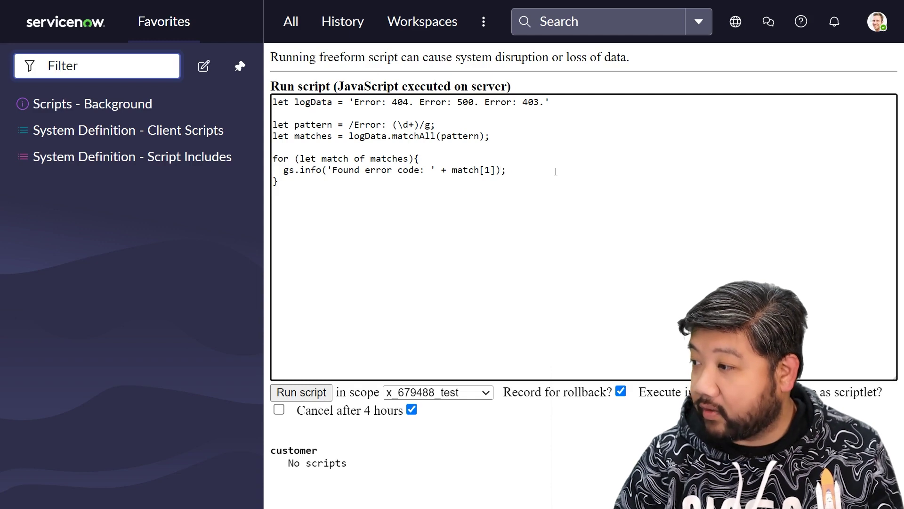
Run the script to list codes 404, 500 and 403, then go back to the empty form.
left_click(301, 392)
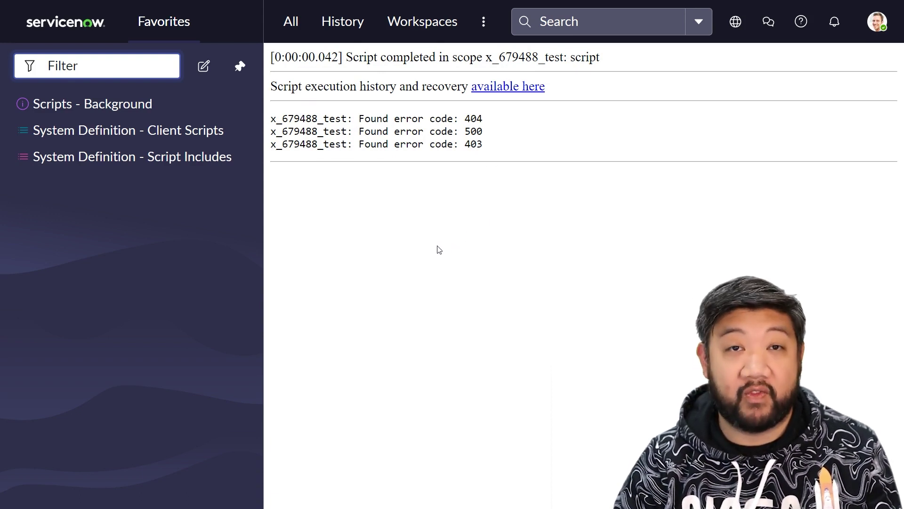
key("alt+Left")
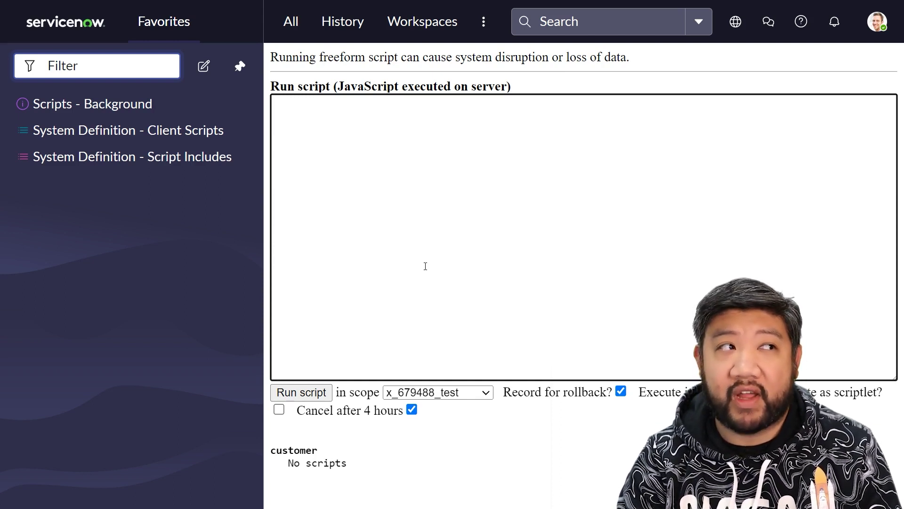
type("let x = '")
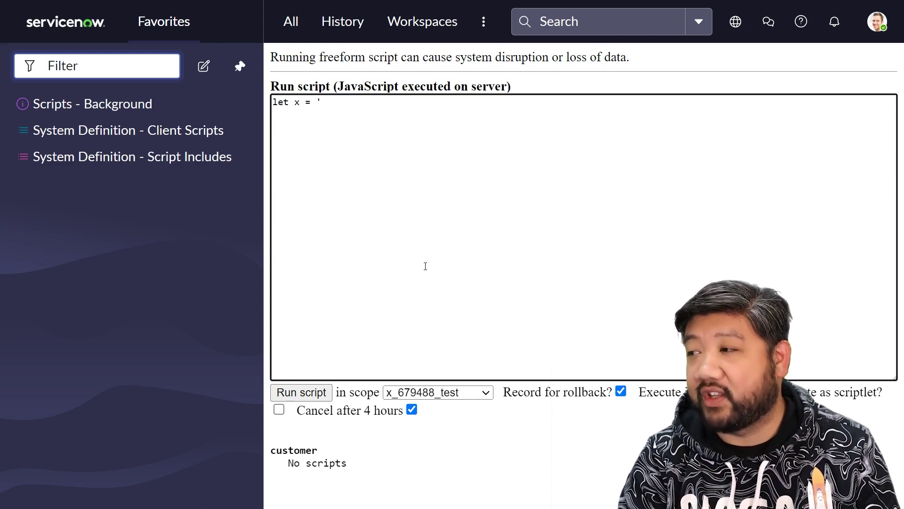
type("hello servicenow!';")
Write let x = 'hello servicenow!'; plus an indexOf('service') > -1 block logging 'service found'.
key("Return")
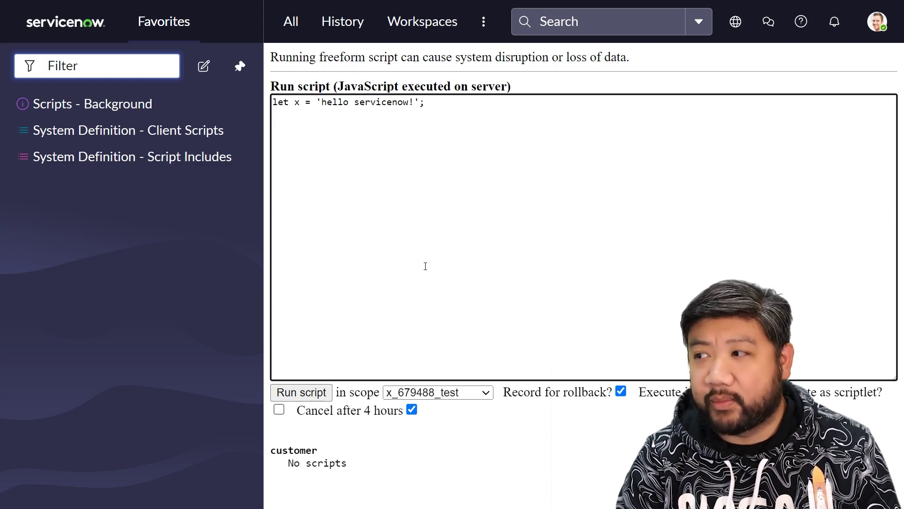
type("if (")
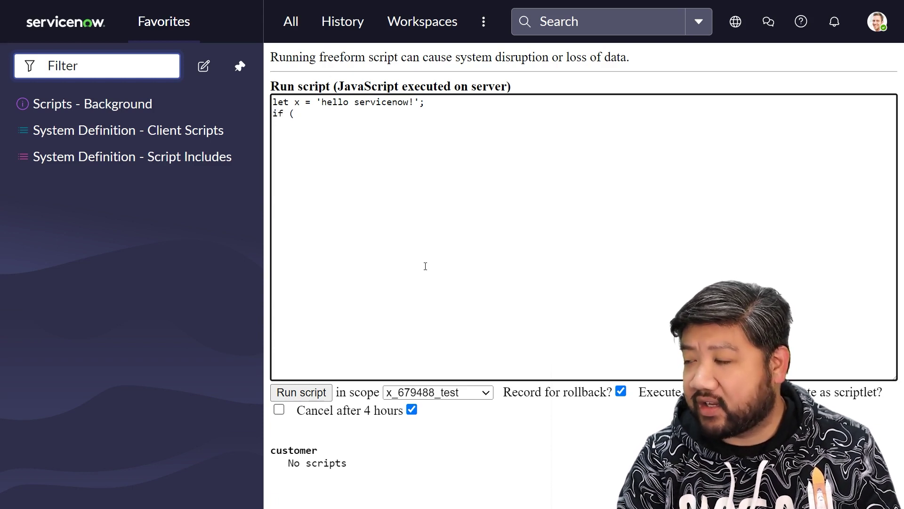
type("x.")
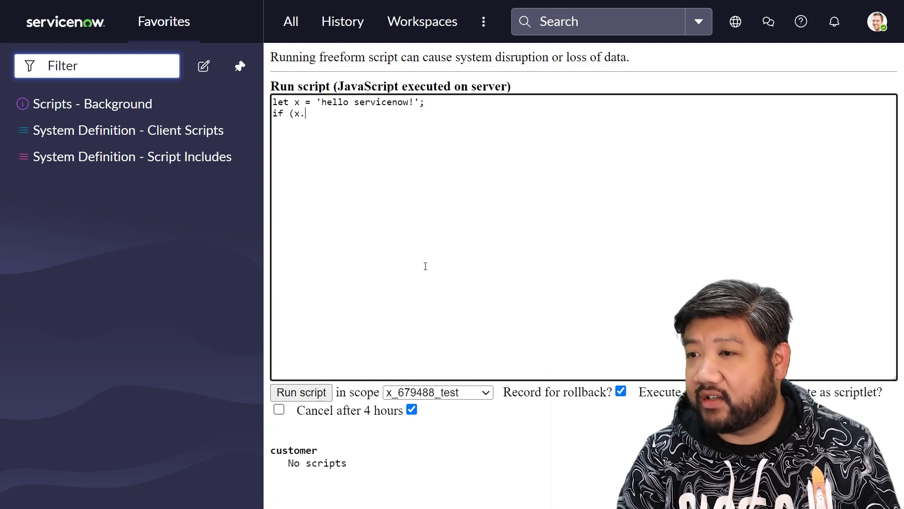
type("indexOf('")
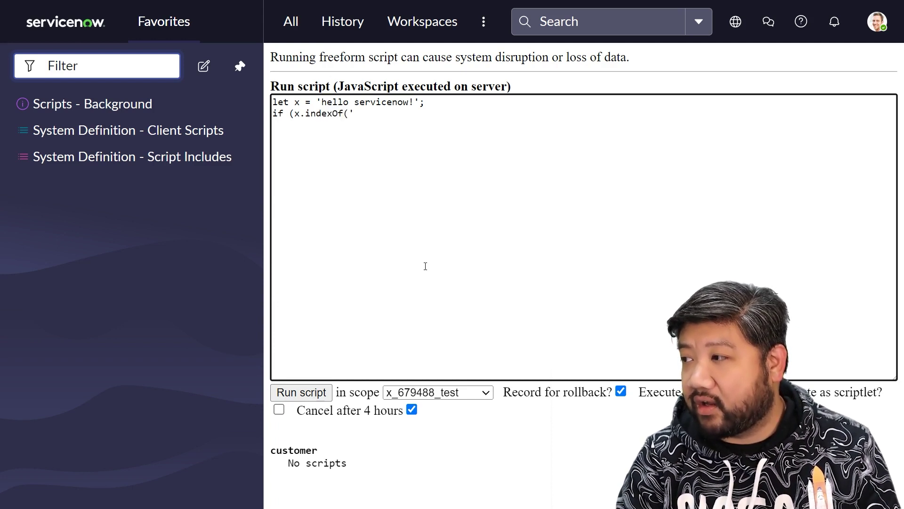
type("service') ")
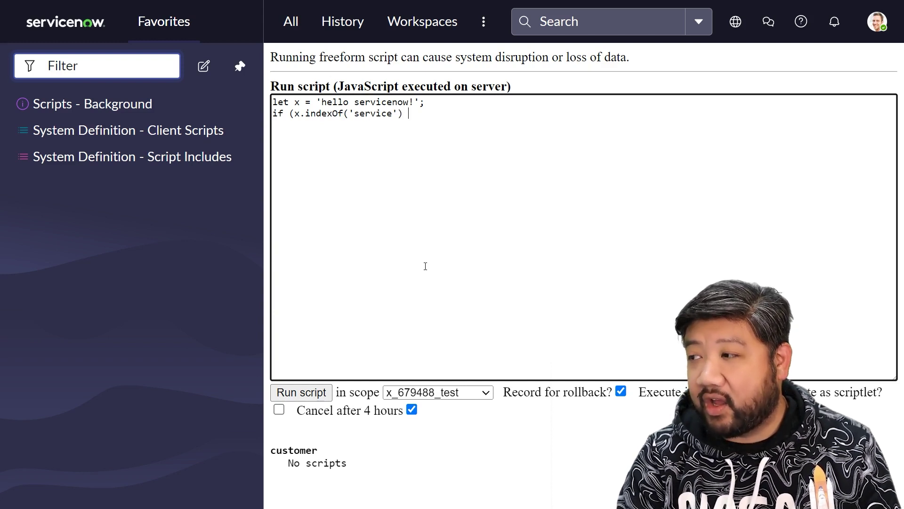
type("> -")
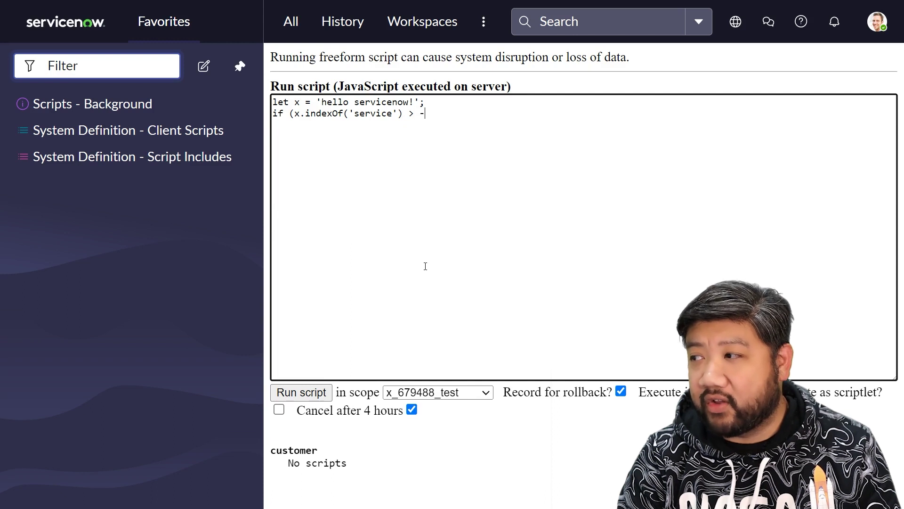
type("1){")
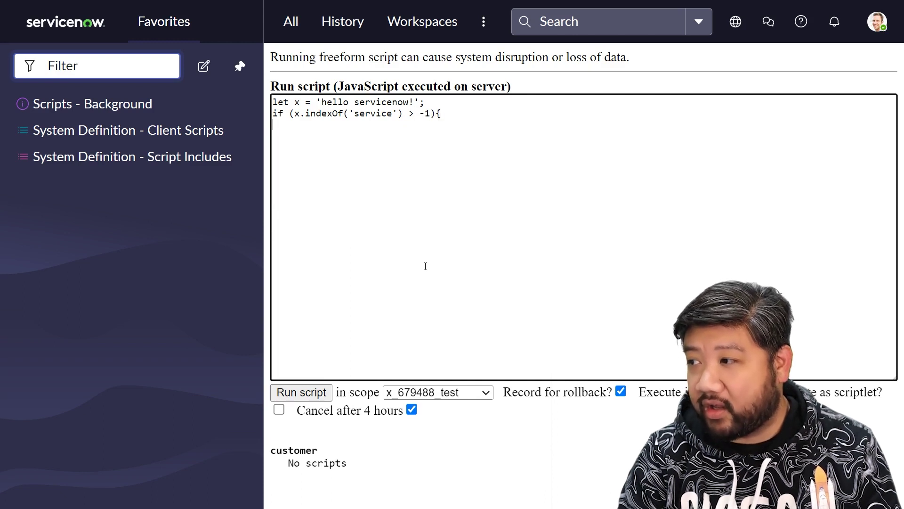
key("Return")
type("gs.info('")
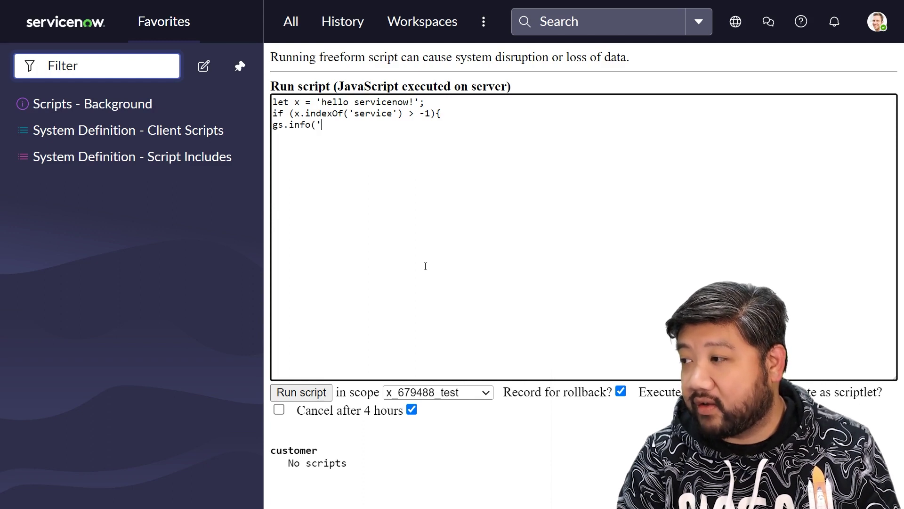
type("service")
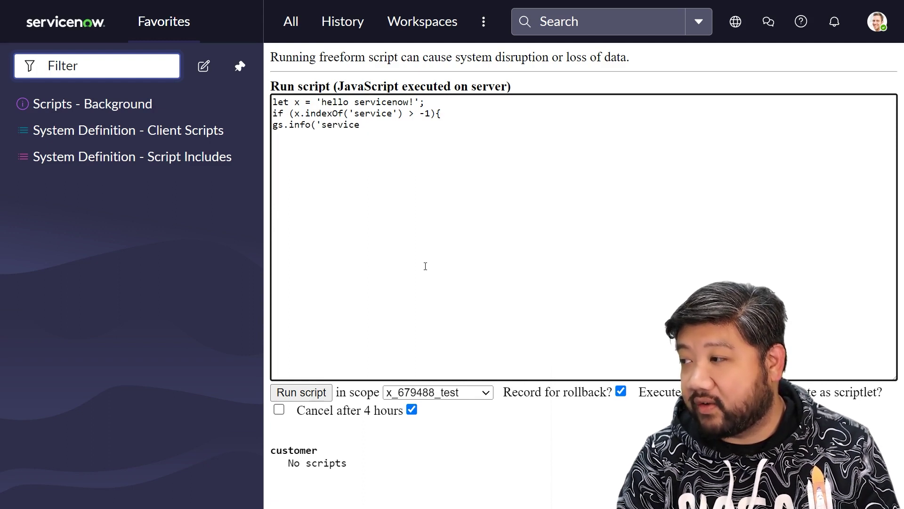
type(" found');")
key("Return")
type("}")
key("Up")
key("Home")
key("Down")
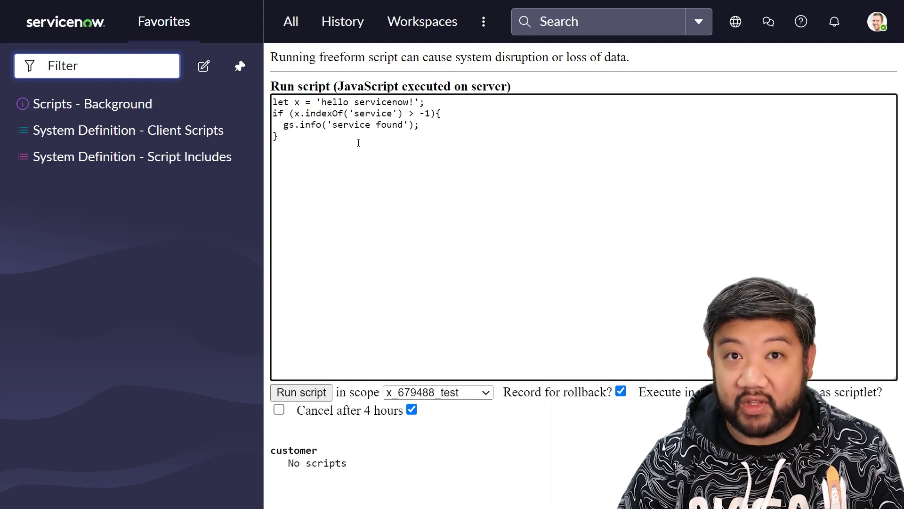
Check the 'service' keyword in the condition and return to the end of the script.
double_click(369, 114)
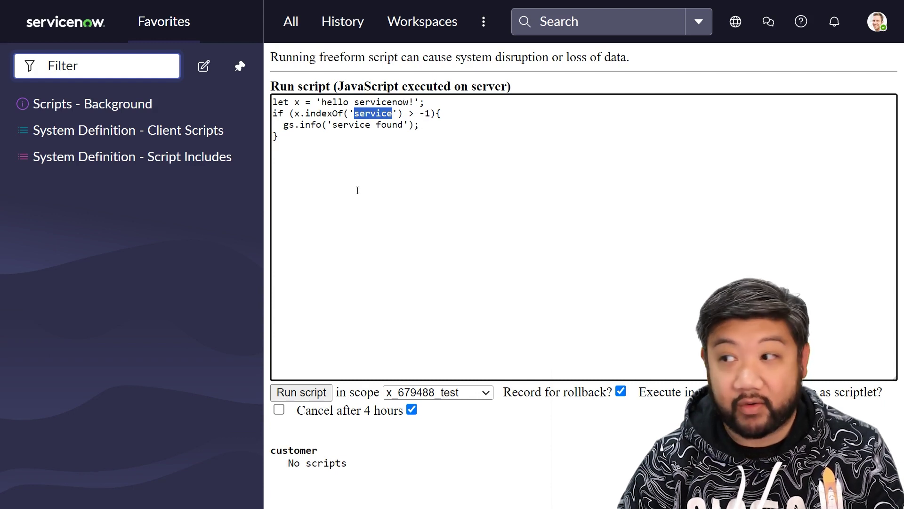
left_click(312, 124)
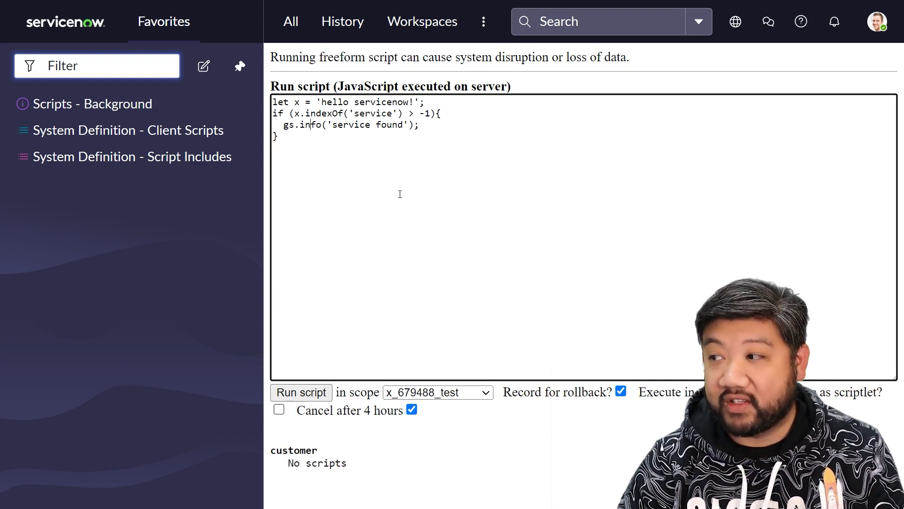
left_click(312, 395)
key("alt+Left")
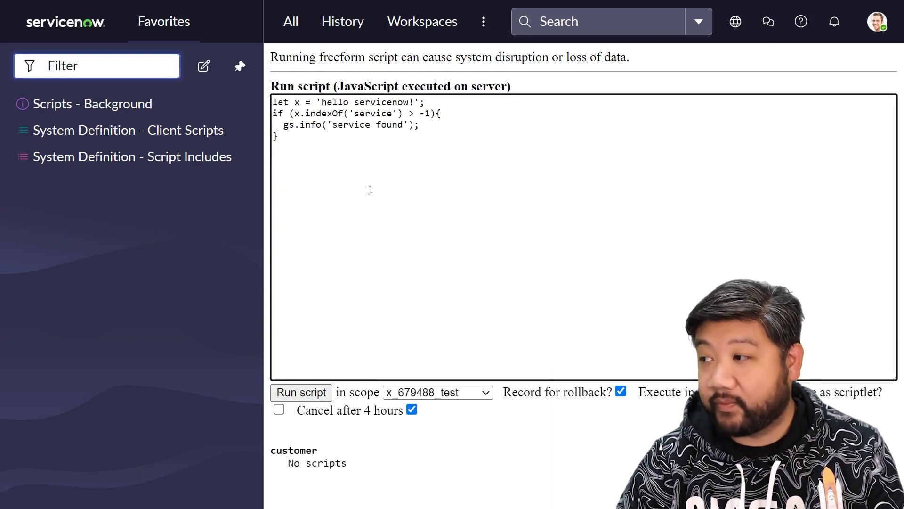
Remove the indexOf('service') > -1 comparison so includes('service') can replace it.
left_click_drag(430, 113, 315, 113)
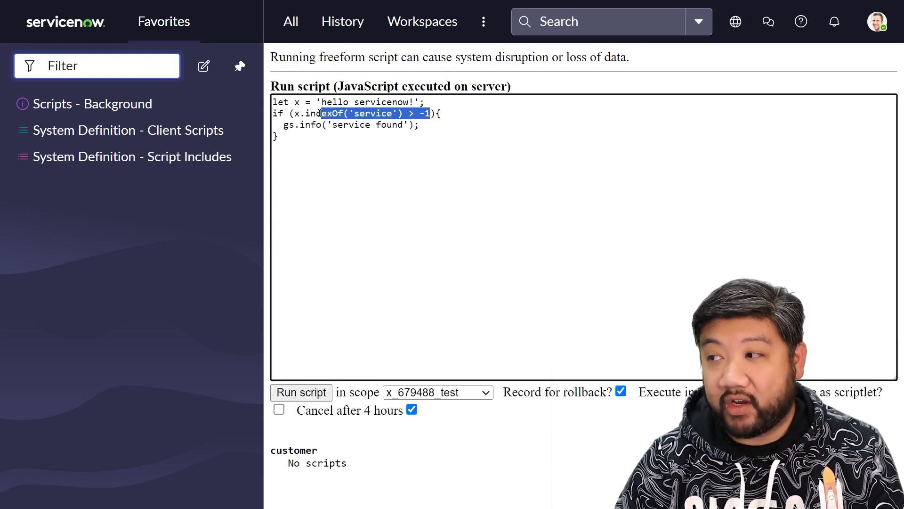
key("BackSpace")
key("BackSpace")
type("includes")
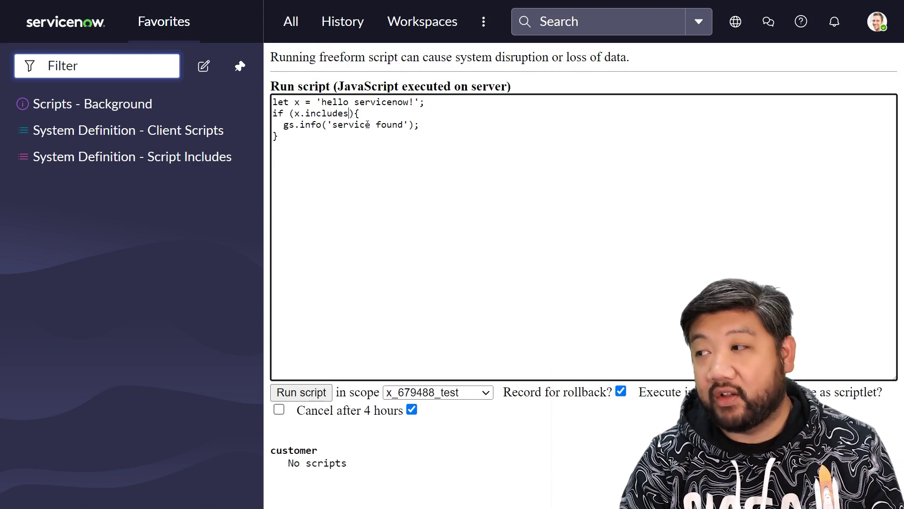
type("('service'")
Run the includes('service') script, then return from the results to the editor.
left_click(302, 392)
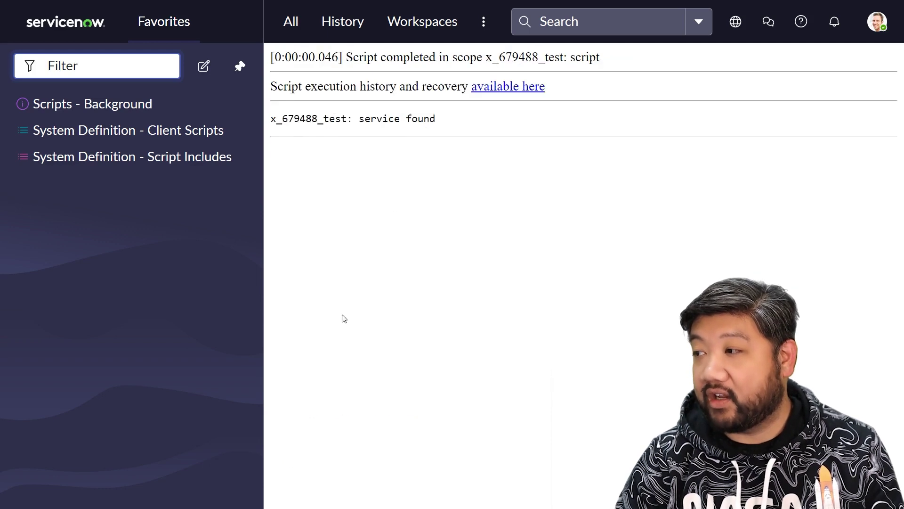
key("alt+Left")
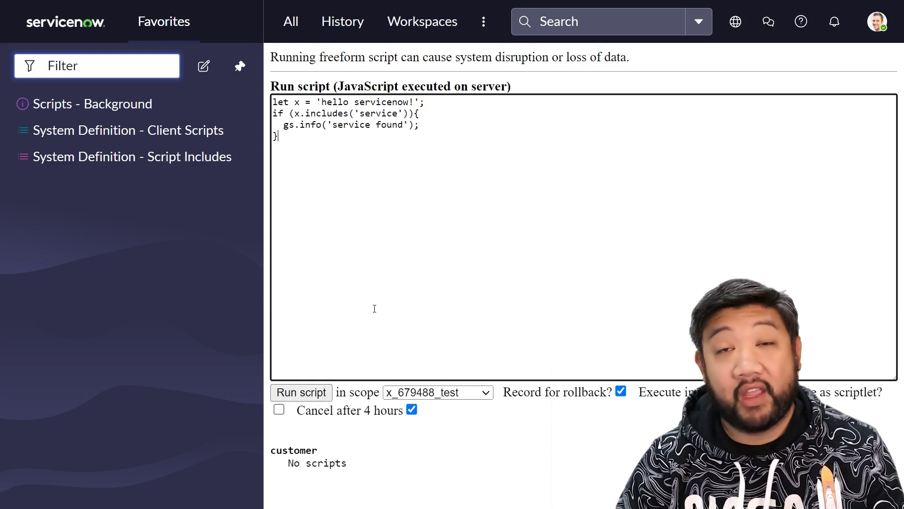